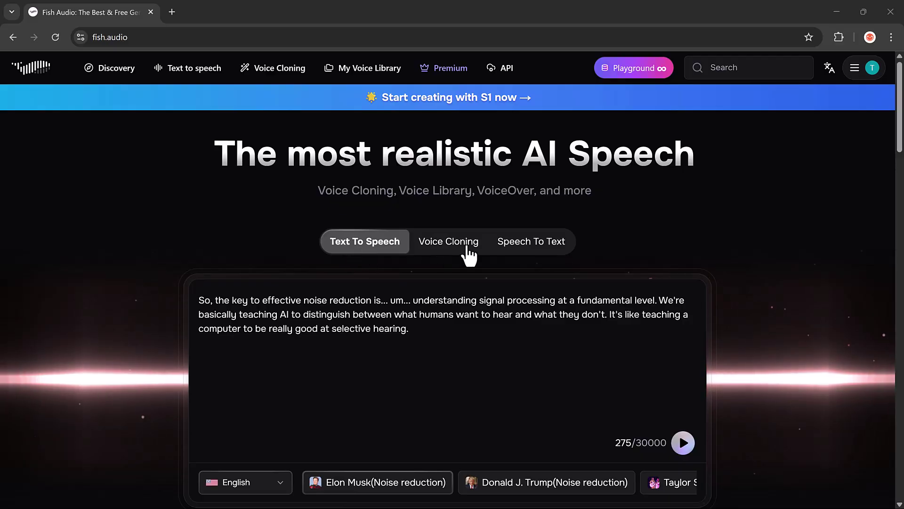
scroll(546, 272, "down", 1)
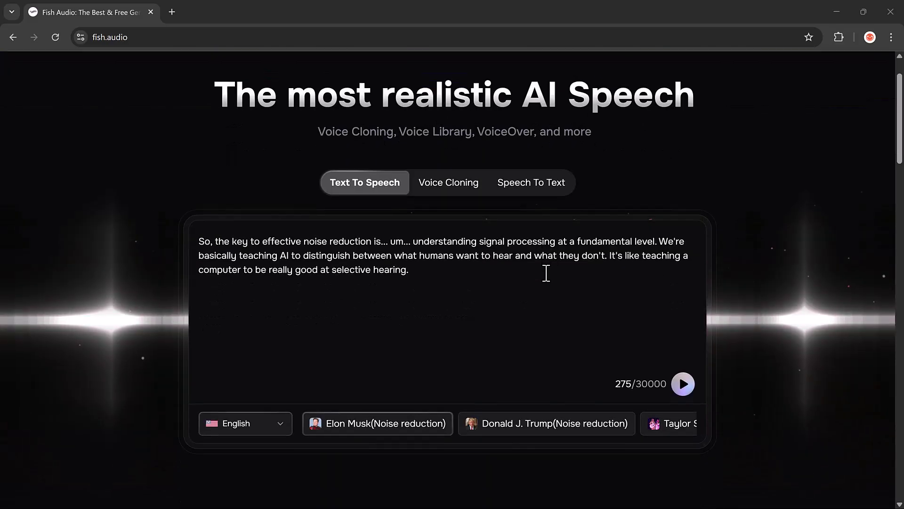
scroll(467, 294, "down", 1)
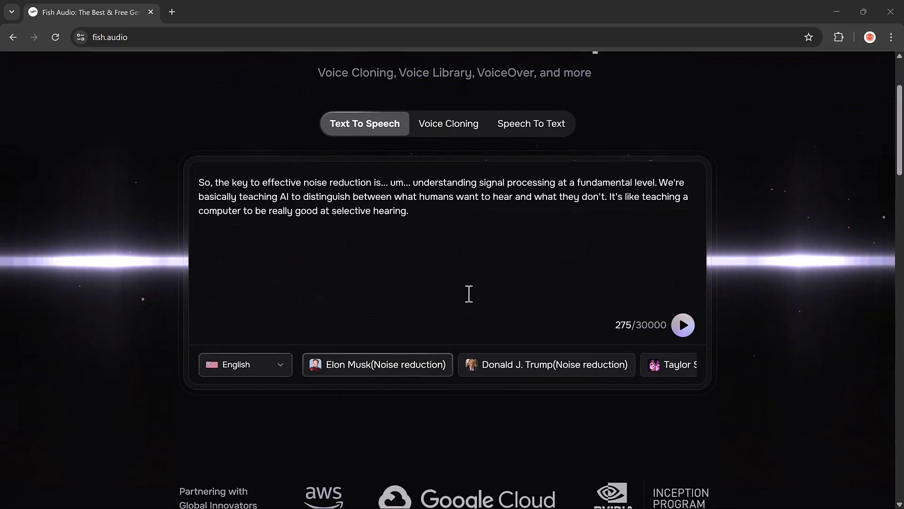
scroll(468, 294, "down", 5)
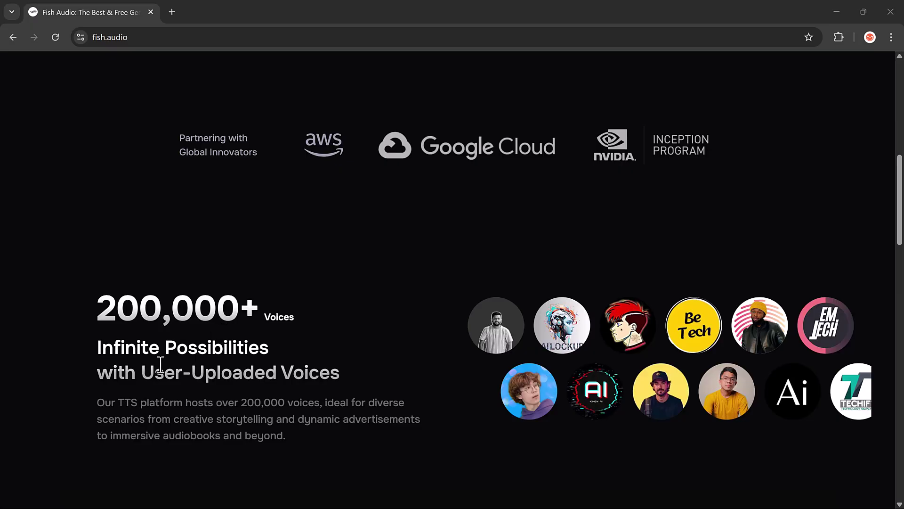
scroll(621, 342, "down", 4)
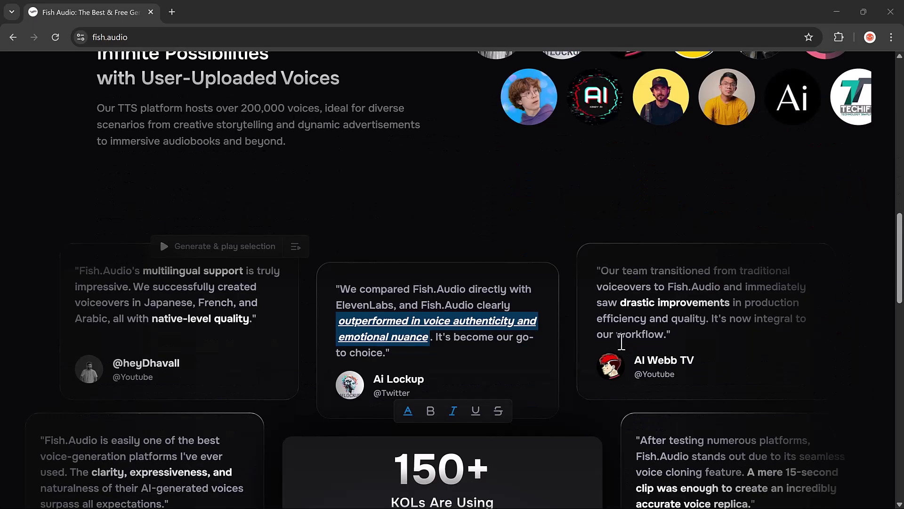
scroll(621, 342, "down", 1)
scroll(621, 336, "down", 2)
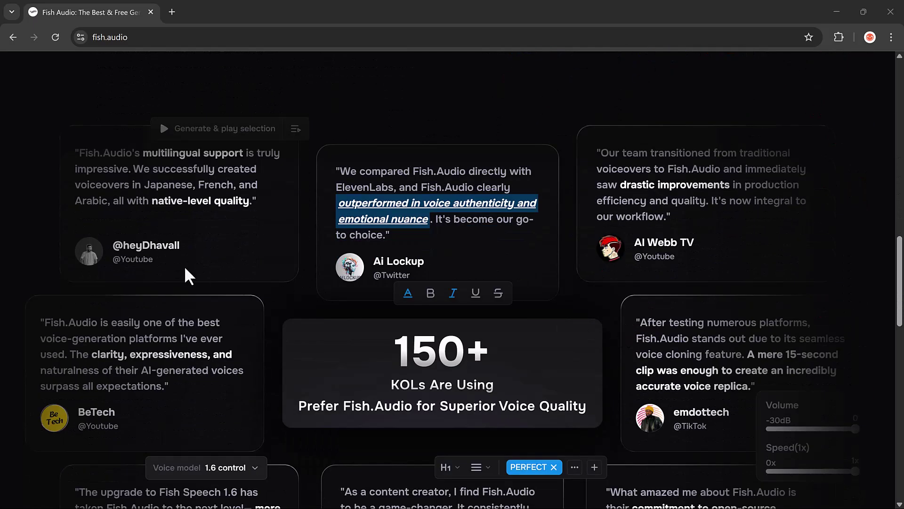
scroll(576, 259, "down", 2)
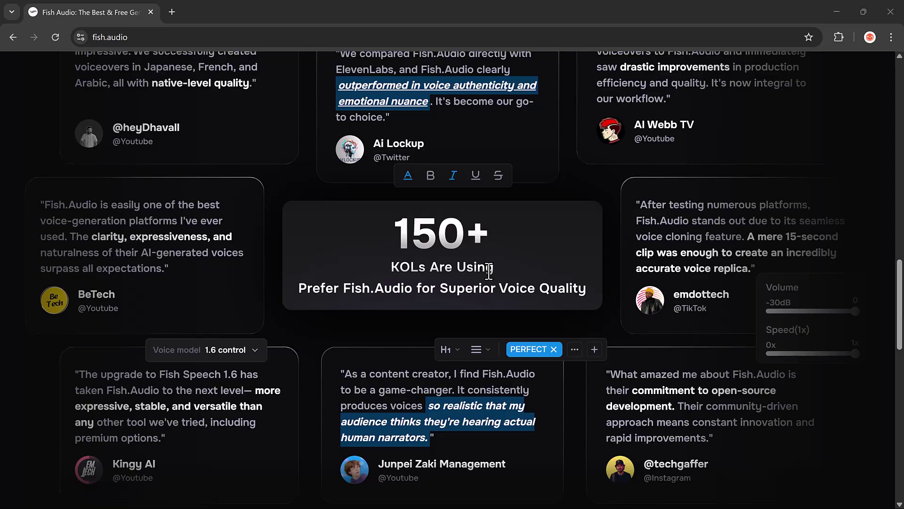
scroll(489, 273, "down", 2)
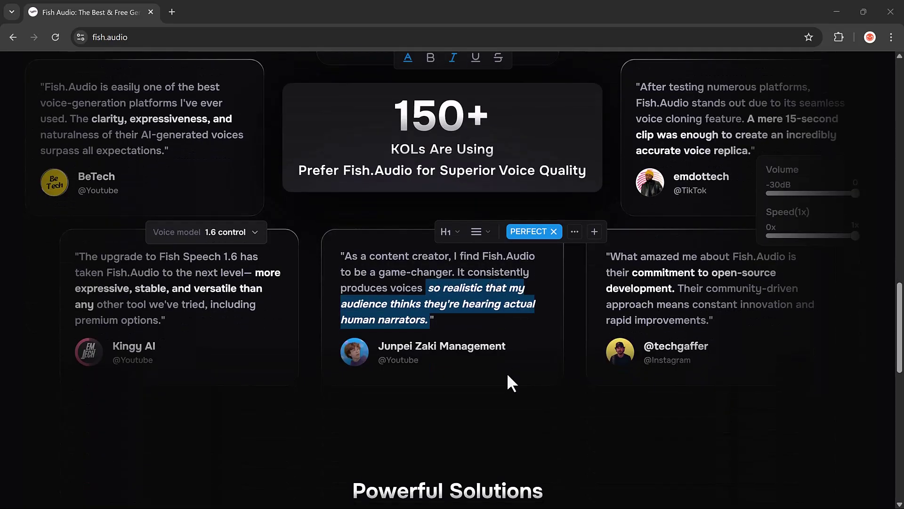
scroll(507, 372, "down", 3)
scroll(507, 366, "down", 3)
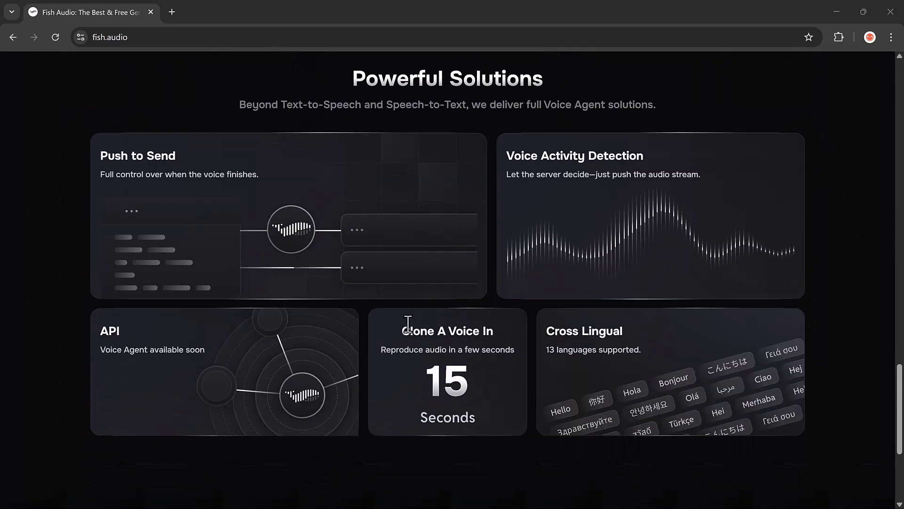
scroll(530, 365, "down", 3)
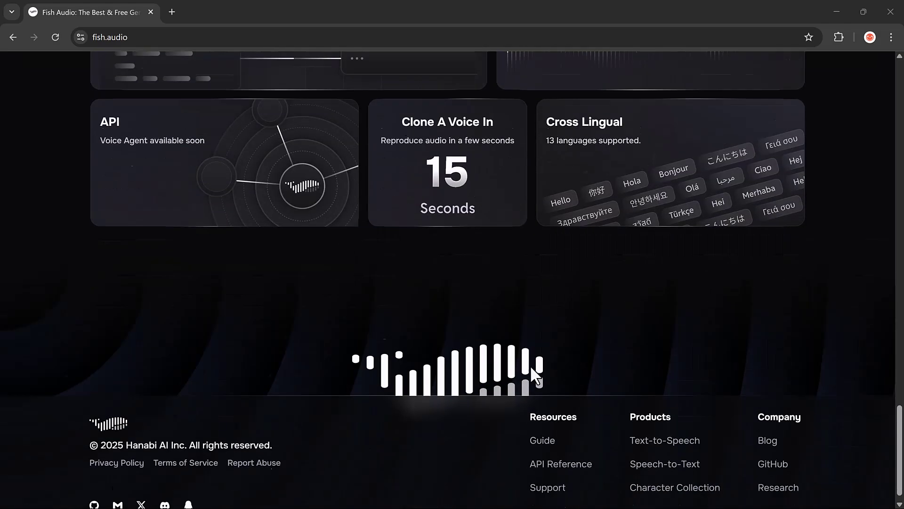
scroll(621, 322, "up", 3)
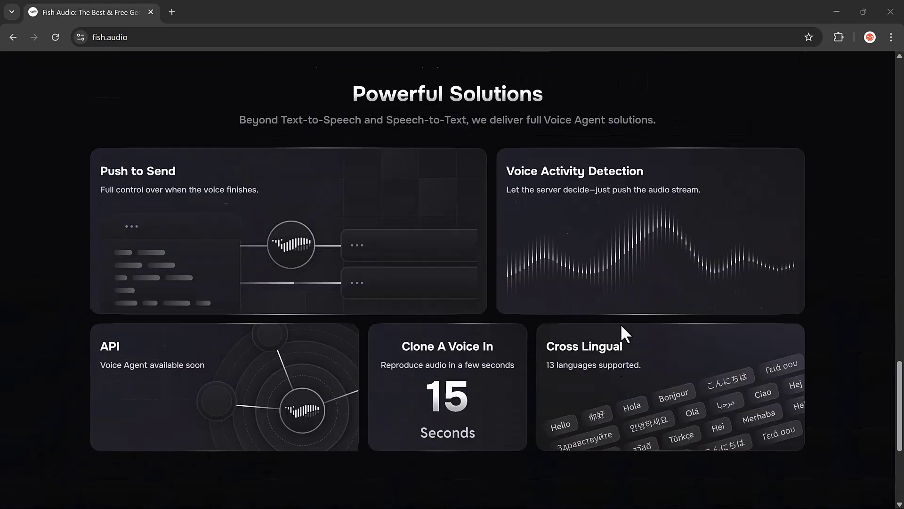
scroll(621, 323, "up", 5)
scroll(622, 323, "up", 3)
scroll(621, 322, "up", 3)
scroll(622, 322, "up", 4)
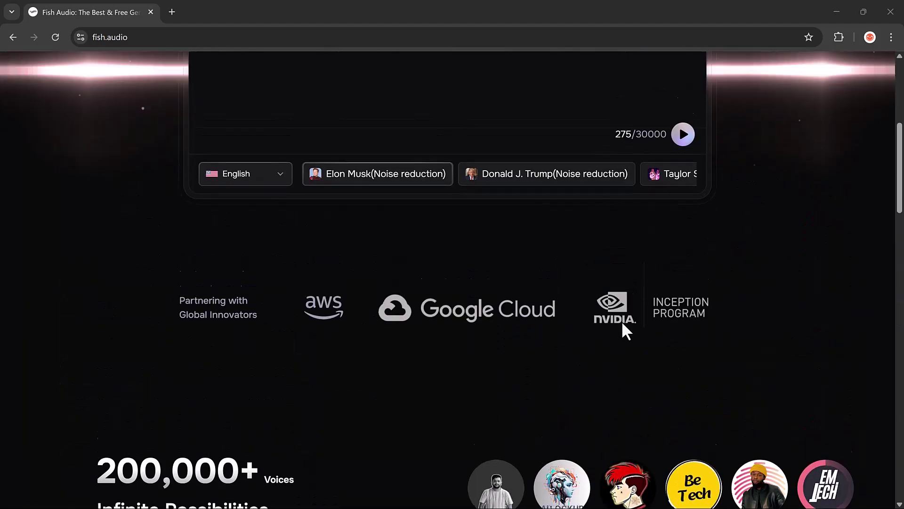
scroll(621, 322, "up", 4)
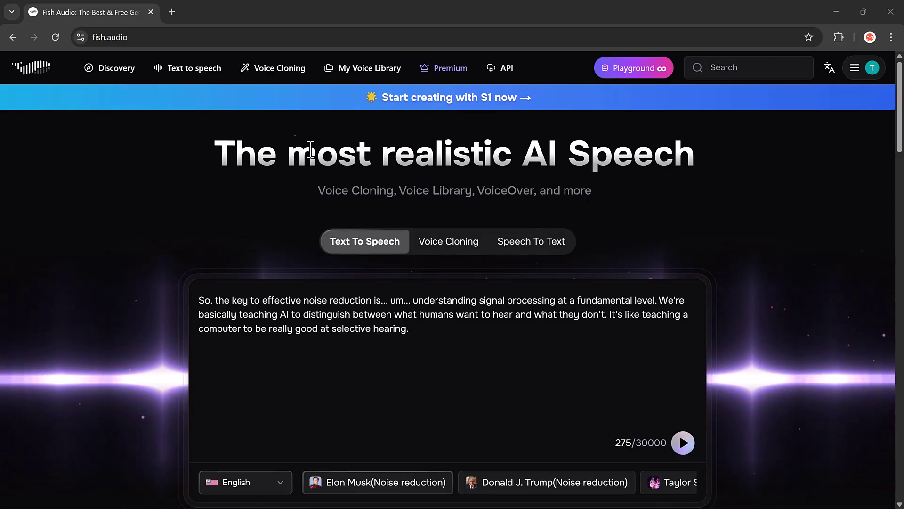
- Go to Discovery and play the SpongeBob SquarePants and RONALDO1 voice samples
left_click(111, 77)
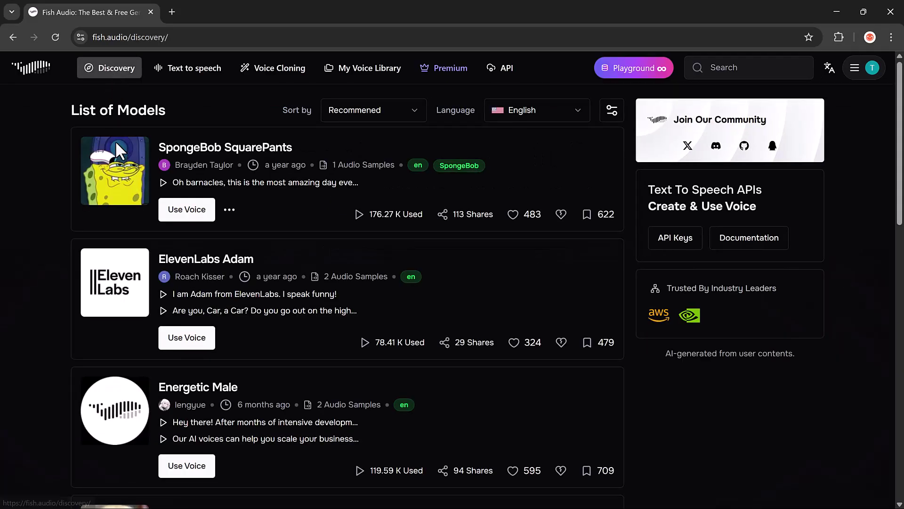
mouse_move(187, 209)
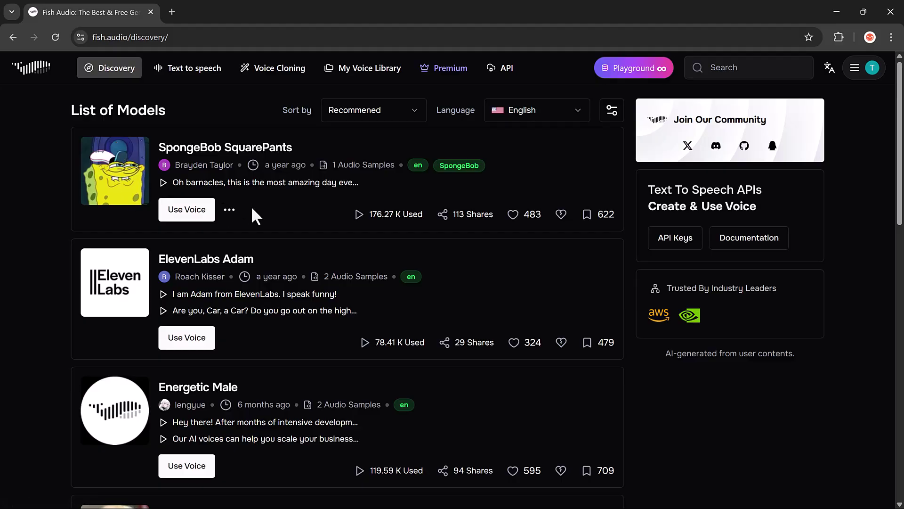
left_click(164, 183)
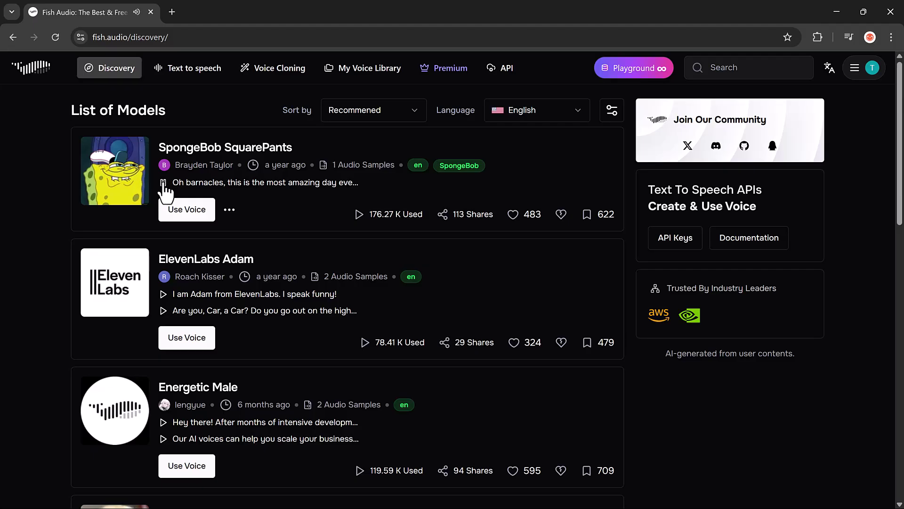
scroll(162, 258, "down", 5)
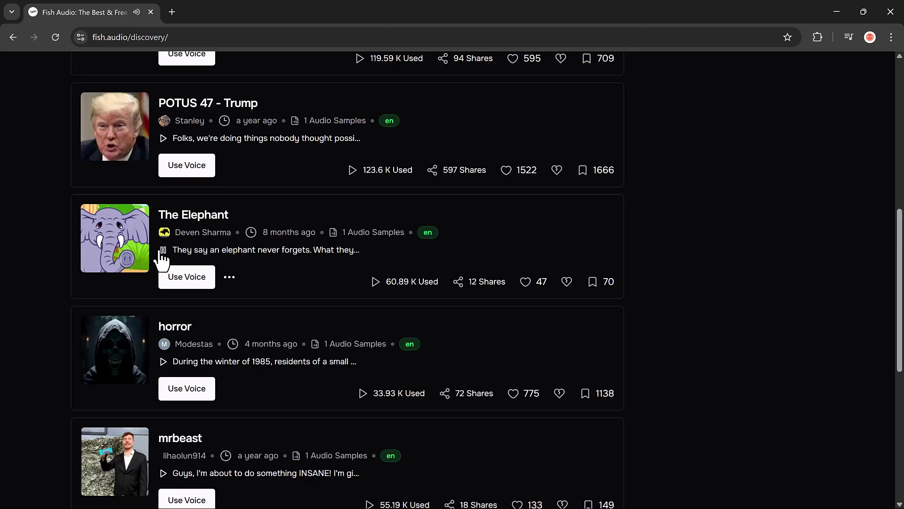
scroll(163, 129, "down", 4)
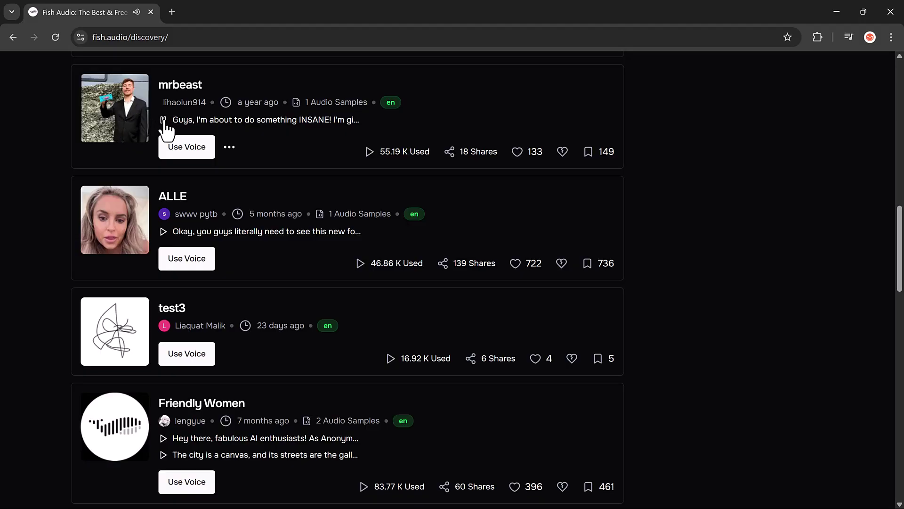
scroll(191, 166, "down", 5)
scroll(187, 205, "down", 5)
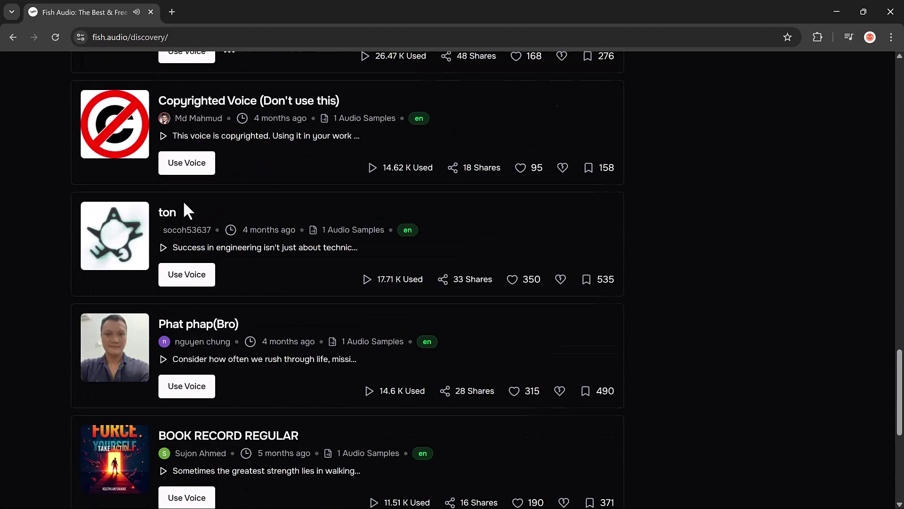
scroll(170, 283, "down", 5)
left_click(163, 313)
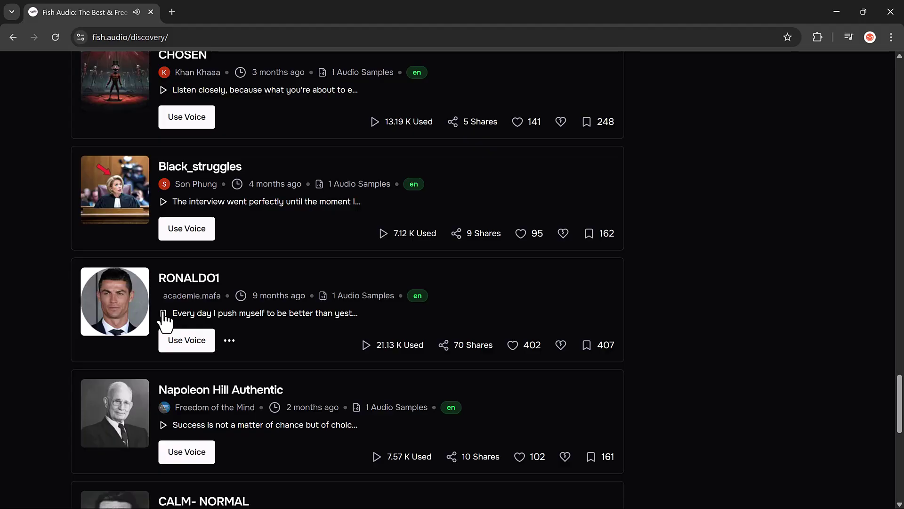
- Load RONALDO1 into the text-to-speech editor, keeping S1 as the voice model
left_click(185, 340)
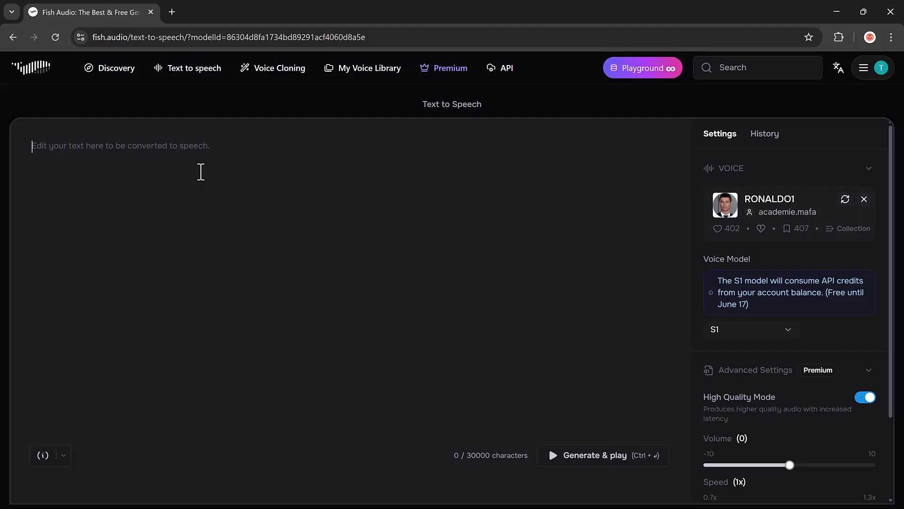
left_click(565, 219)
scroll(757, 280, "down", 2)
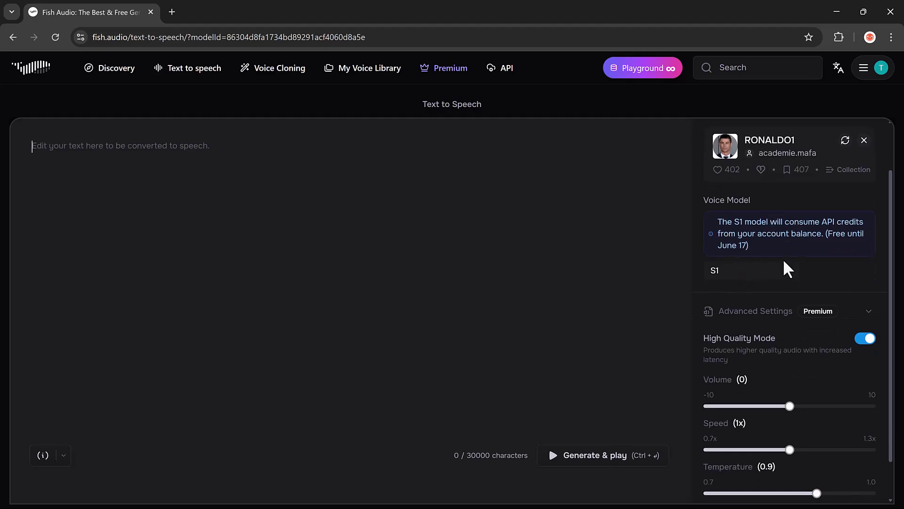
left_click(781, 272)
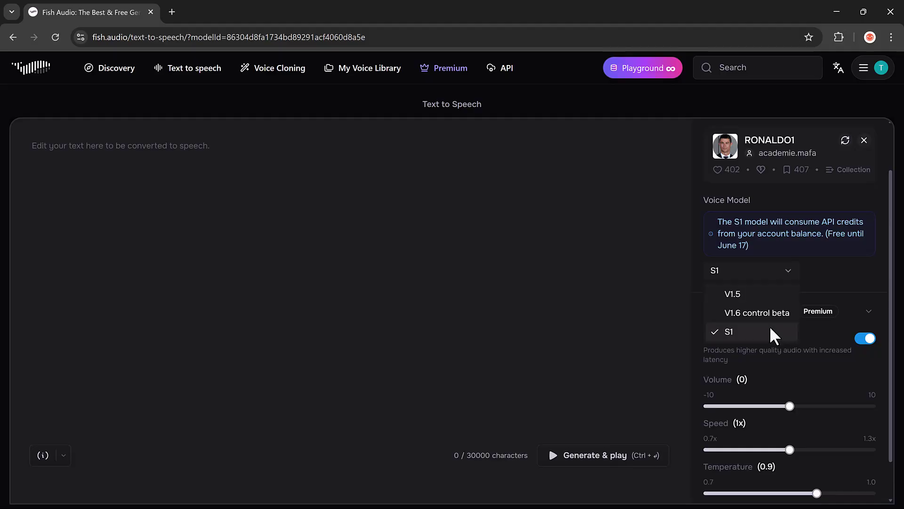
left_click(802, 370)
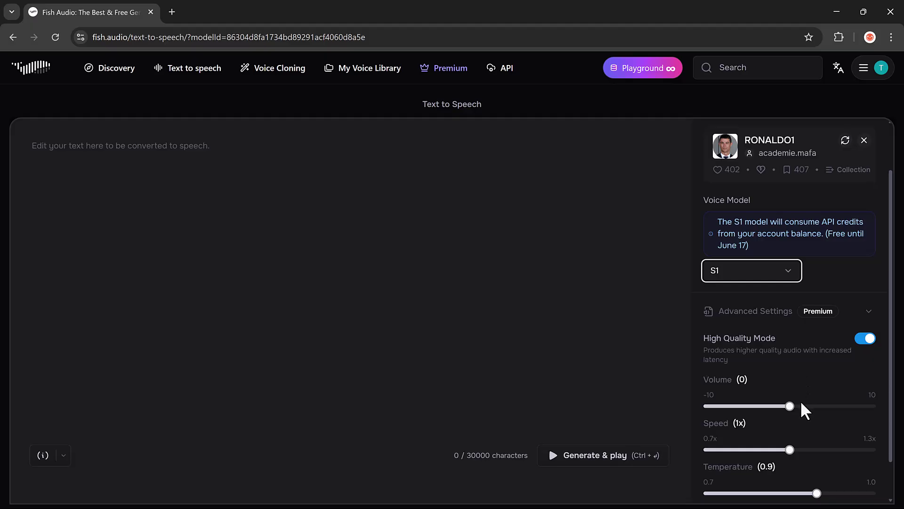
scroll(834, 402, "up", 2)
scroll(858, 406, "down", 3)
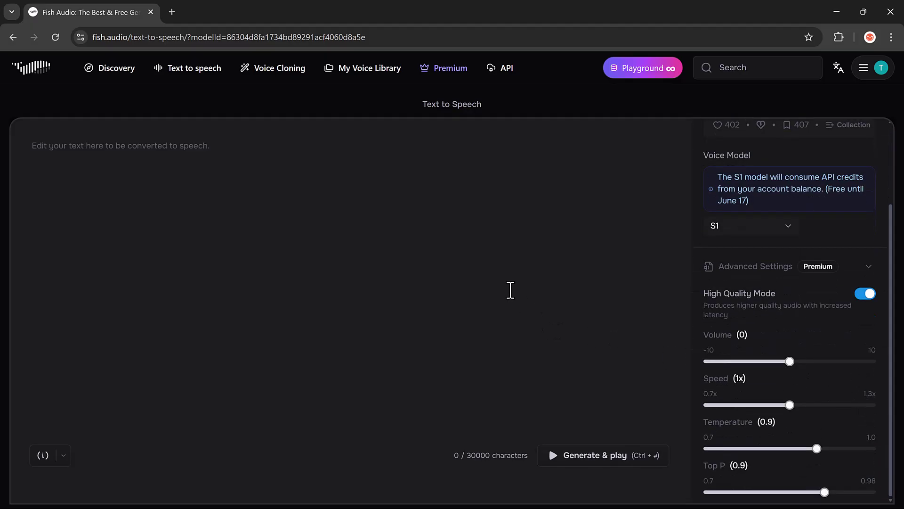
- Paste the Florence study passage into the script box and show the emotion tags
left_click(232, 163)
type("A quiet study in Florence, filled with drawings, telescopes, gears, and half-finished inventions. The year is... undefined. A meeting outside of time.")
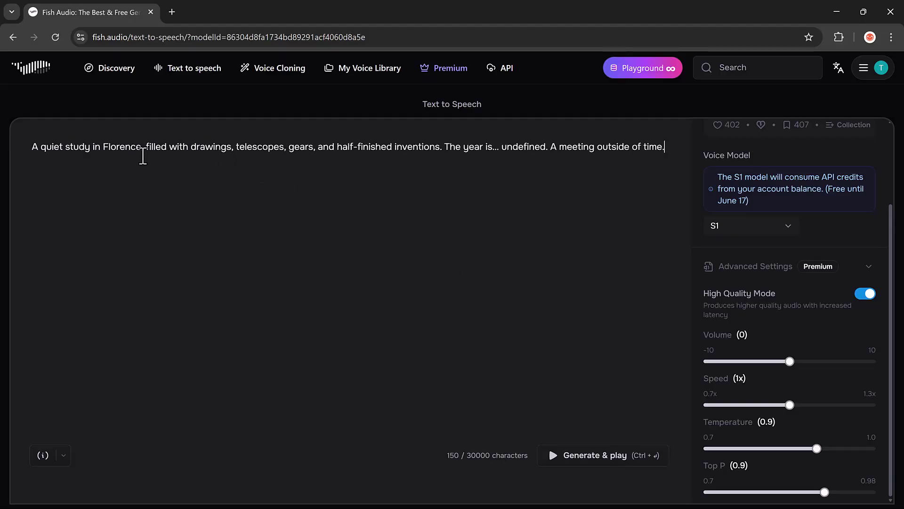
left_click(61, 457)
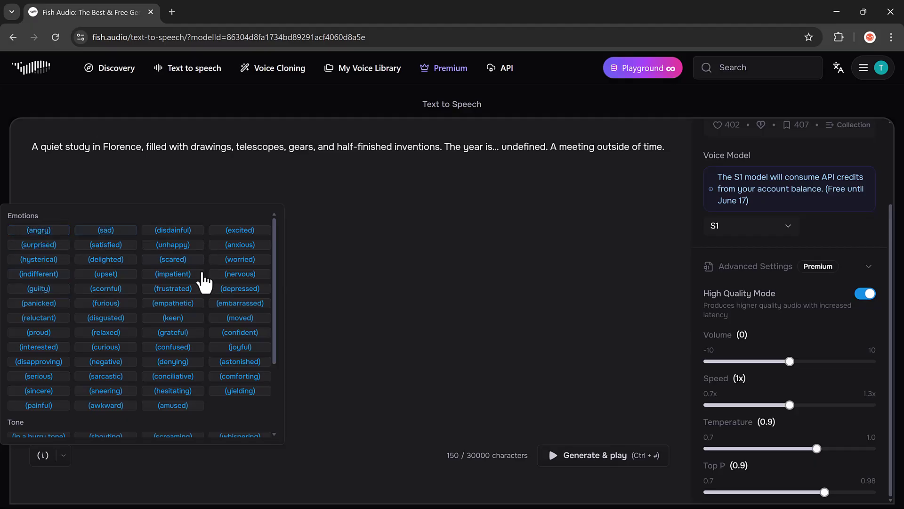
scroll(203, 283, "down", 2)
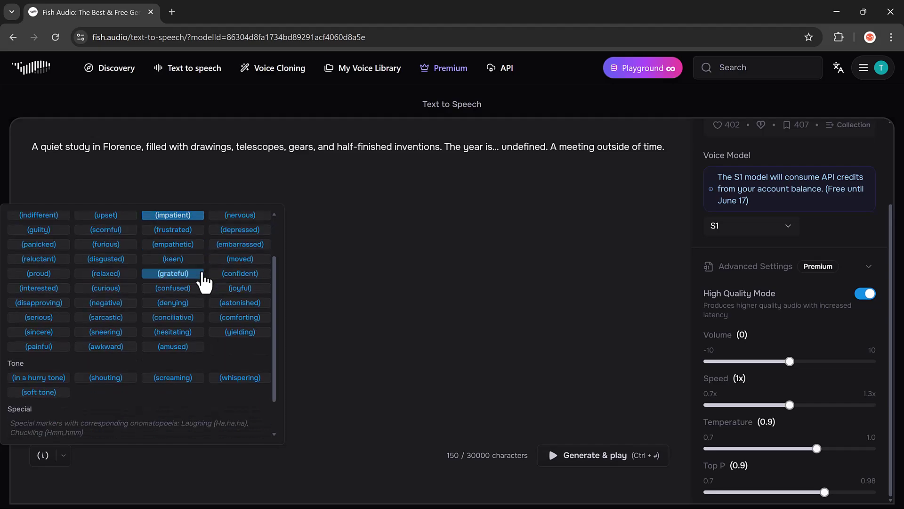
scroll(203, 283, "down", 2)
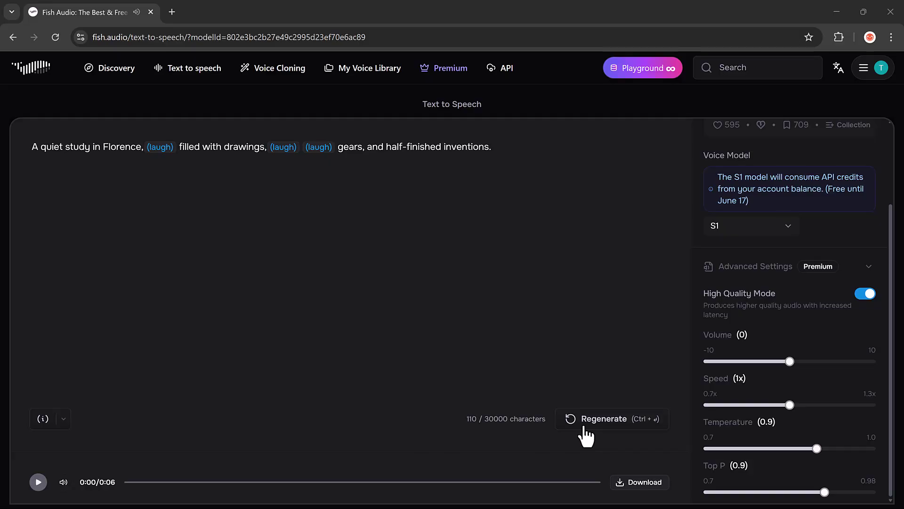
- Play the generated laughing clip, then return to the text-to-speech studio home
left_click(38, 482)
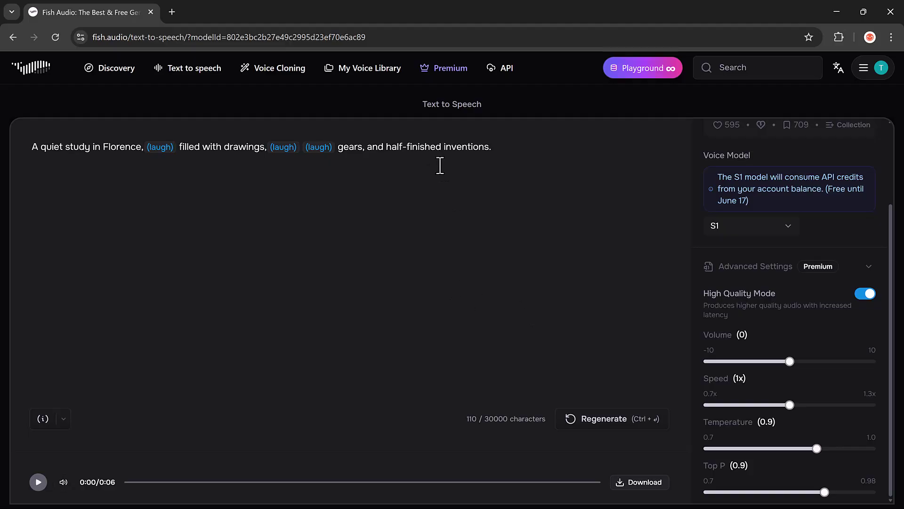
left_click(197, 85)
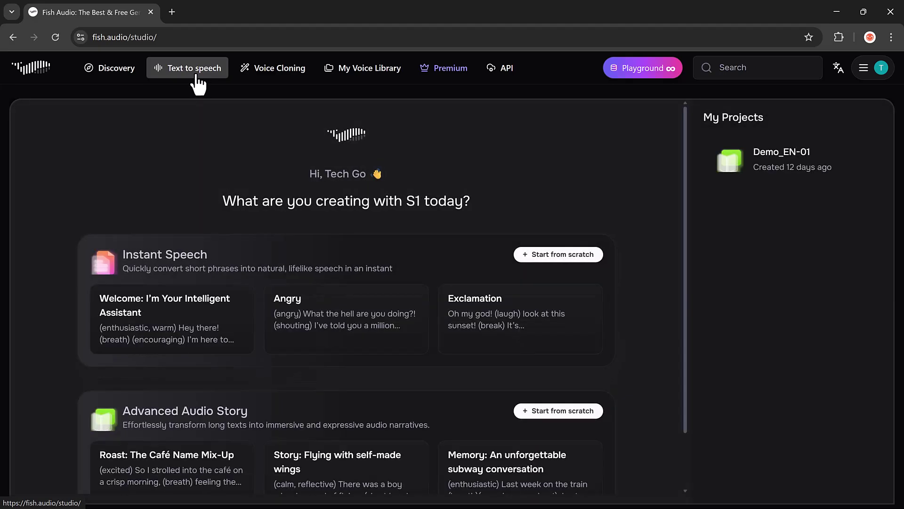
- Start a new cloned voice and set its visibility to Unlisted
left_click(275, 68)
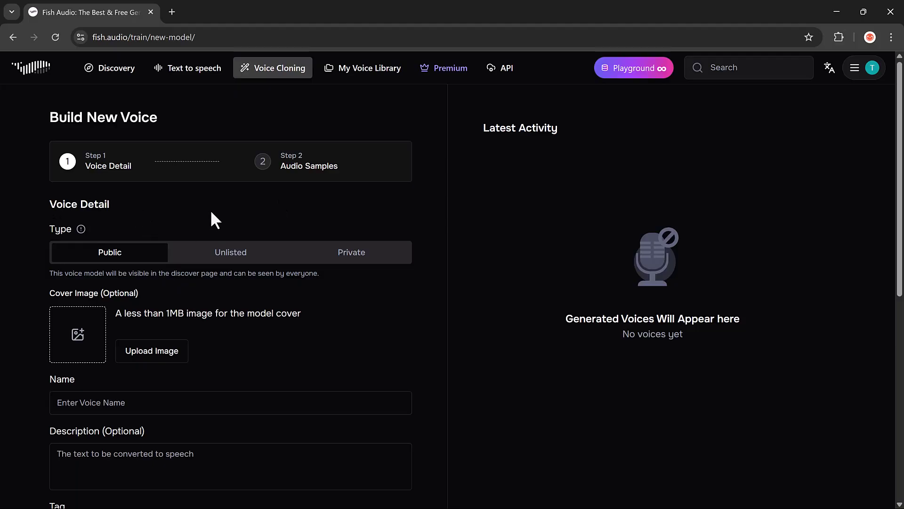
scroll(210, 210, "down", 1)
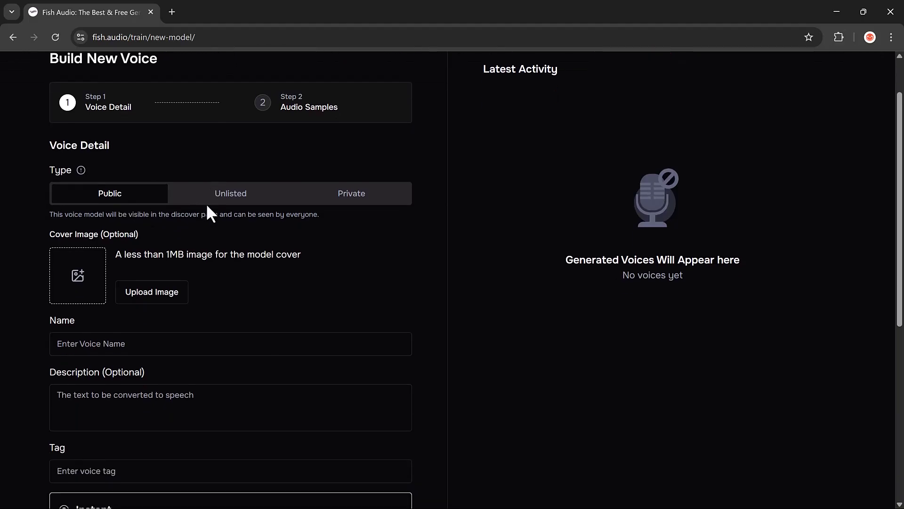
left_click(222, 210)
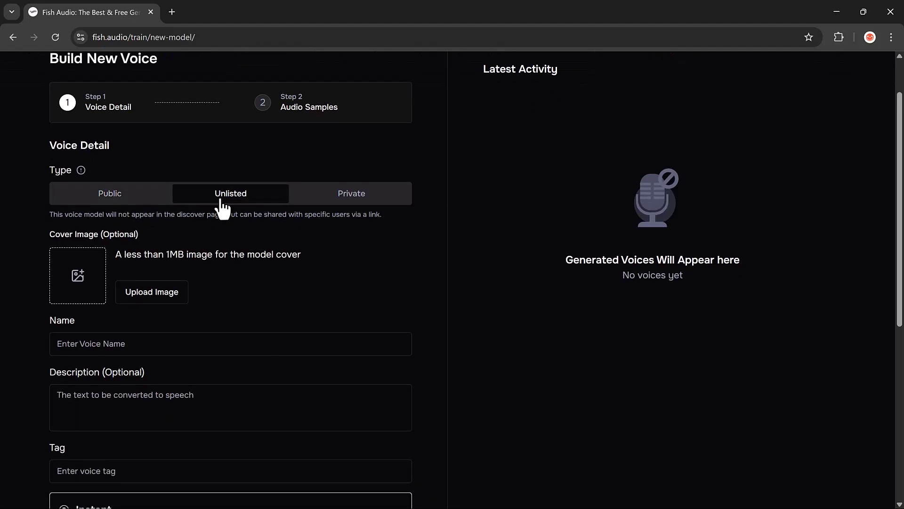
left_click(353, 201)
left_click(133, 202)
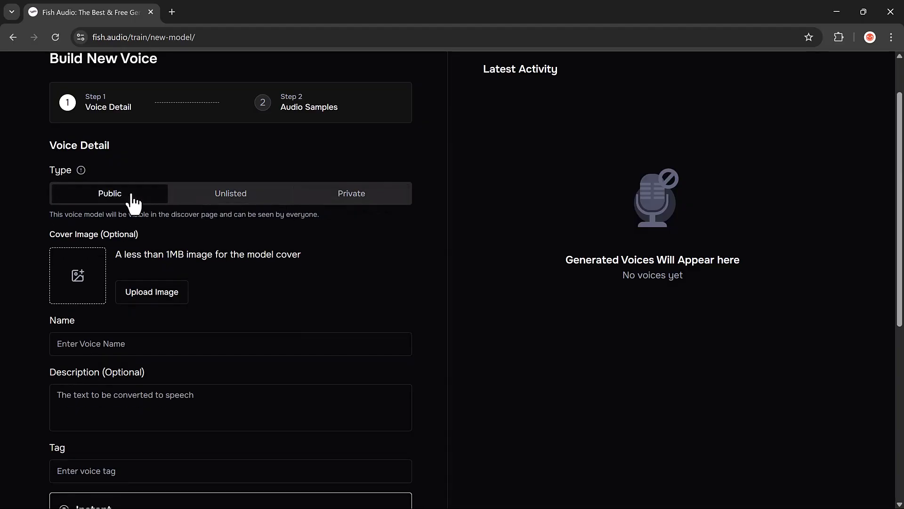
left_click(235, 199)
scroll(227, 239, "down", 1)
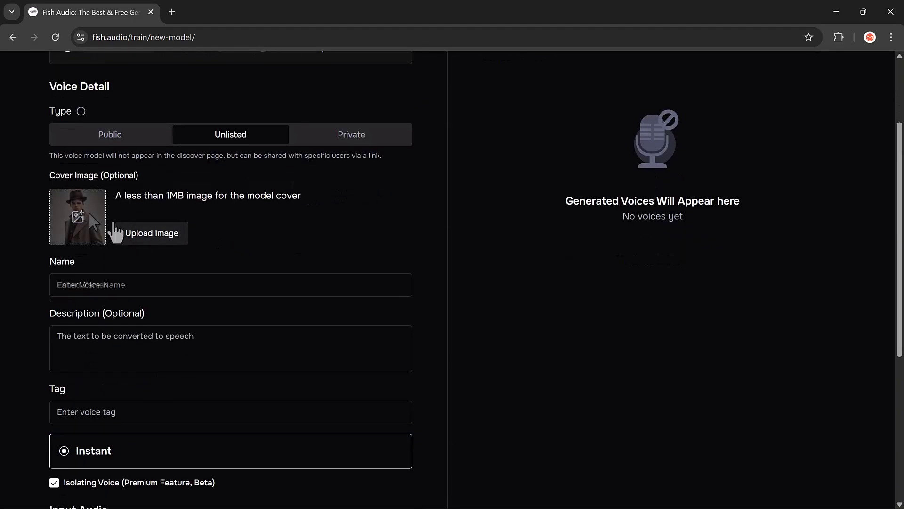
- Upload My Voice.m4a as the new voice's input audio sample
left_click(161, 330)
scroll(191, 346, "down", 3)
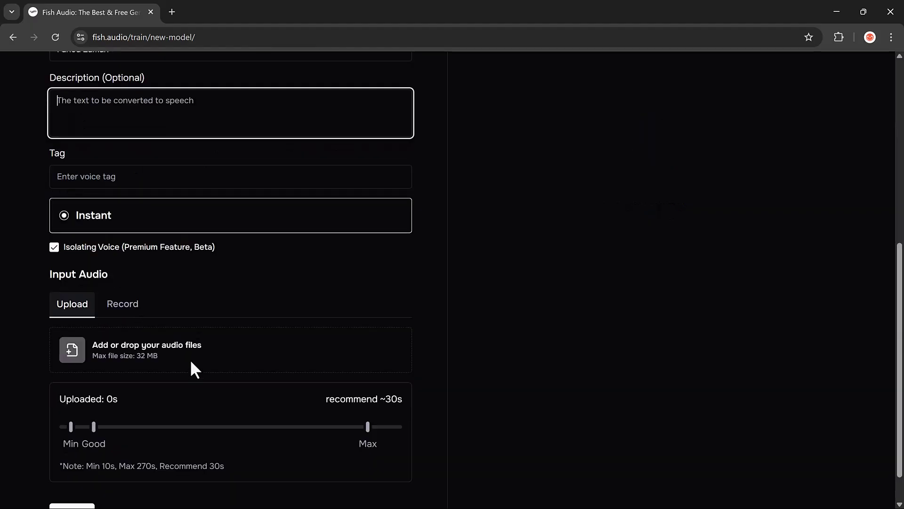
left_click(191, 353)
double_click(258, 90)
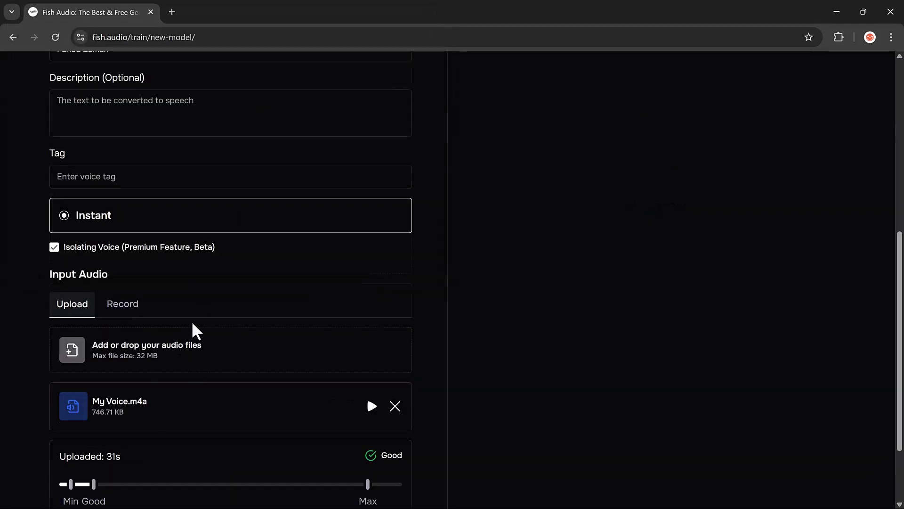
scroll(186, 322, "down", 2)
scroll(185, 323, "up", 2)
scroll(186, 323, "down", 2)
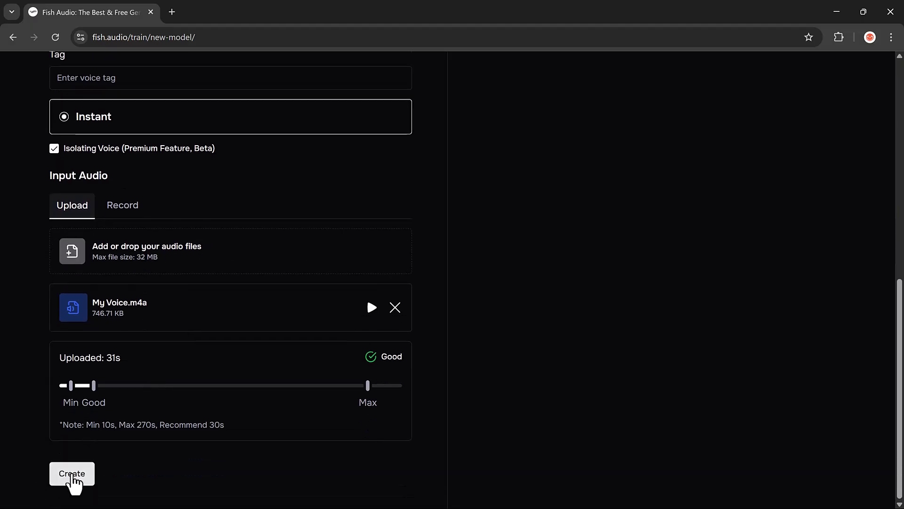
- Create the cloned voice, then head back to the text-to-speech studio
left_click(74, 481)
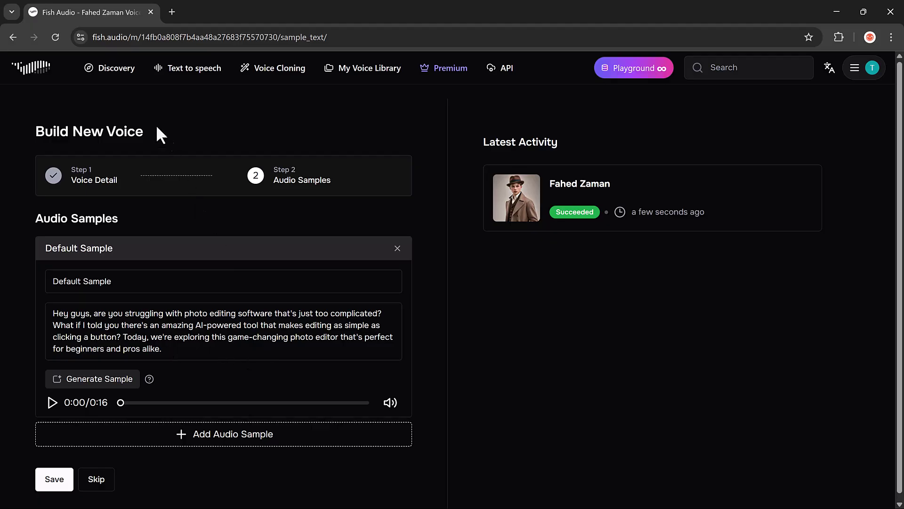
left_click(191, 71)
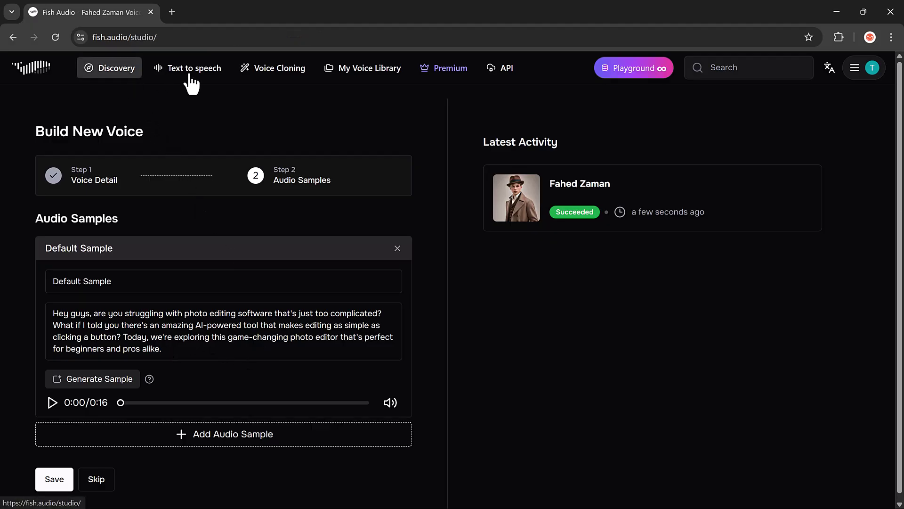
- Browse Discovery, return home, and switch the demo to Speech To Text and back
left_click(132, 74)
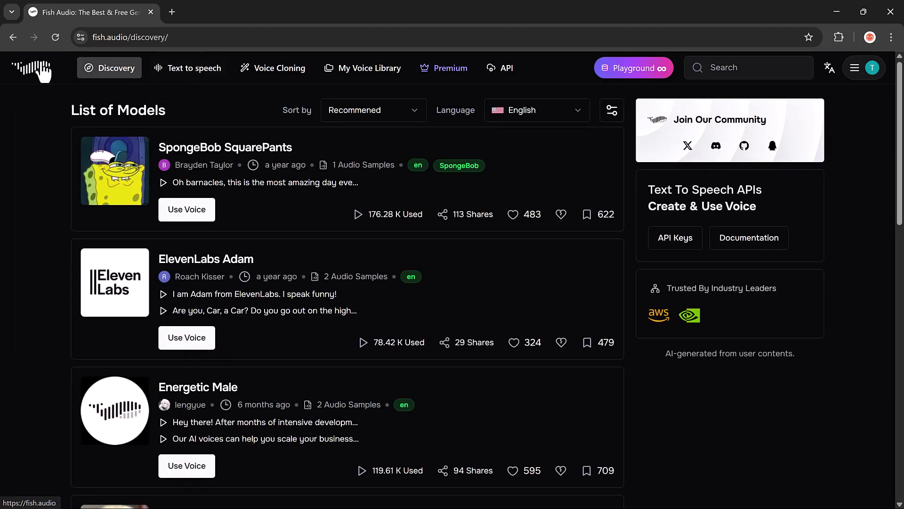
left_click(41, 69)
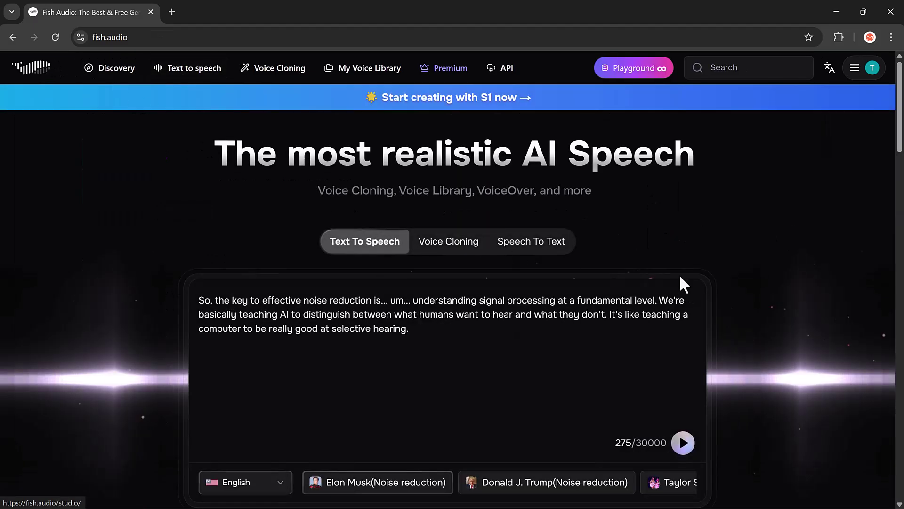
scroll(691, 207, "down", 1)
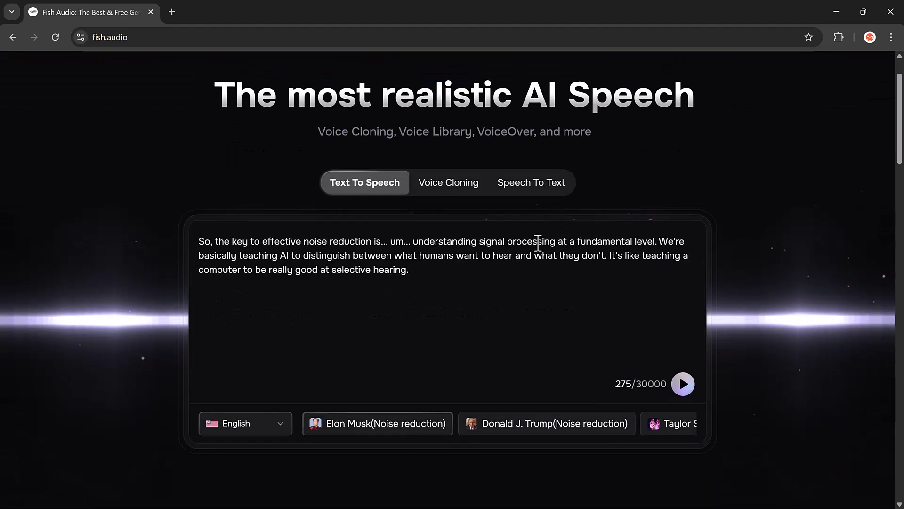
left_click(528, 191)
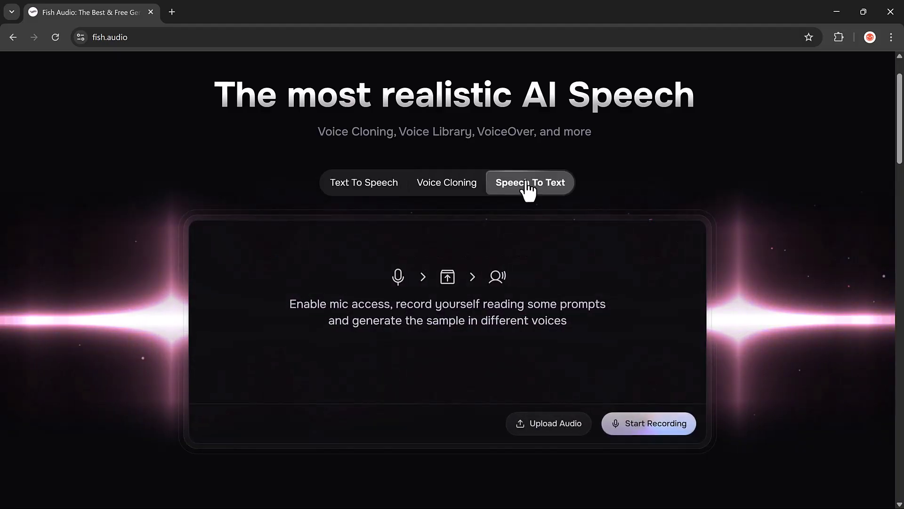
left_click(357, 195)
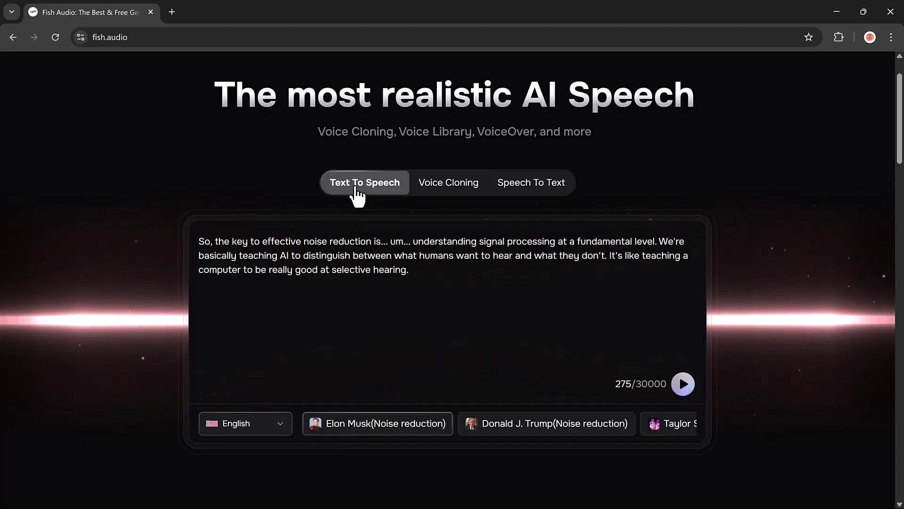
scroll(479, 263, "down", 4)
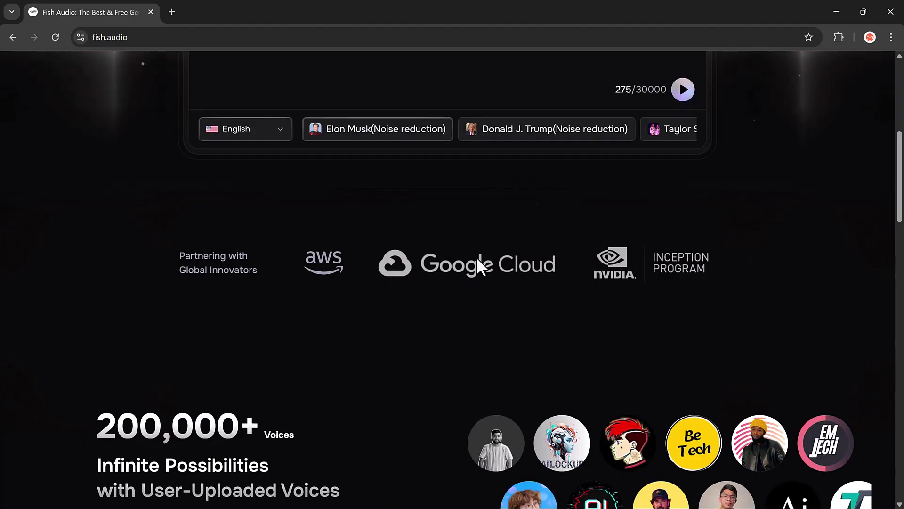
scroll(477, 260, "down", 2)
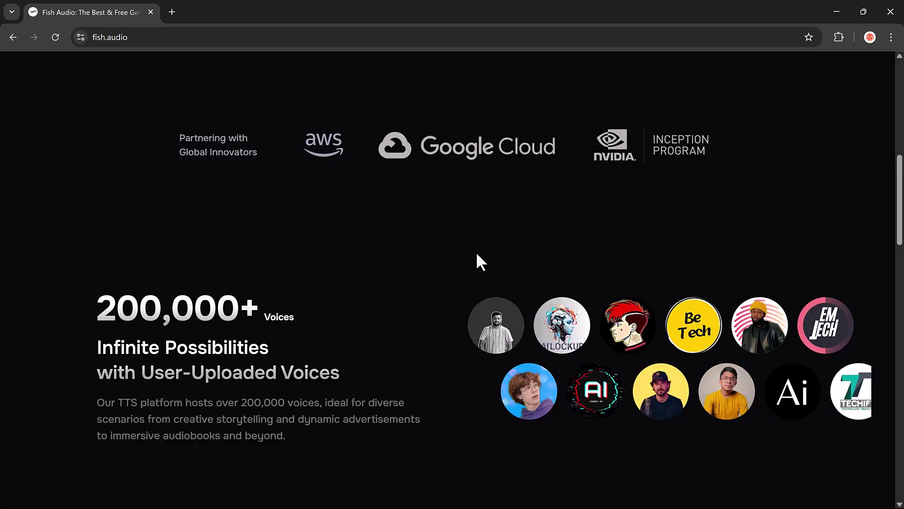
scroll(476, 259, "up", 4)
scroll(476, 255, "up", 3)
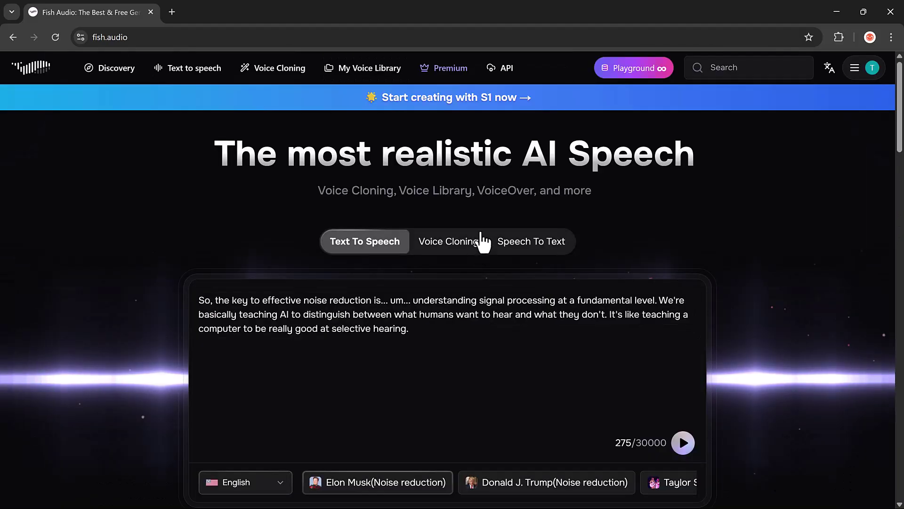